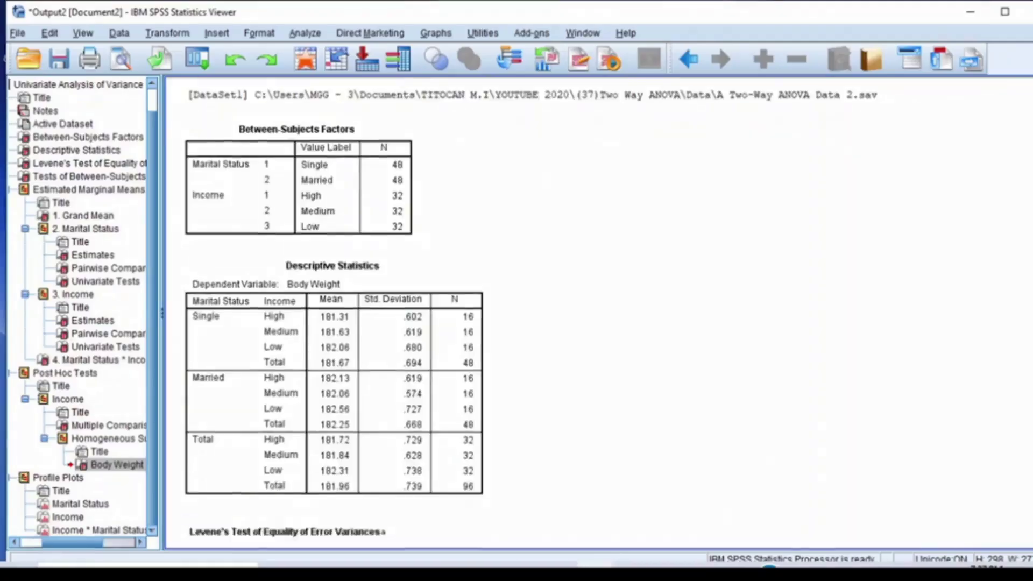
Look through the existing Univariate Analysis of Variance output, from the descriptive statistics to the Marital Status comparisons and beyond.
scroll(441, 313, "down", 15)
scroll(442, 312, "down", 20)
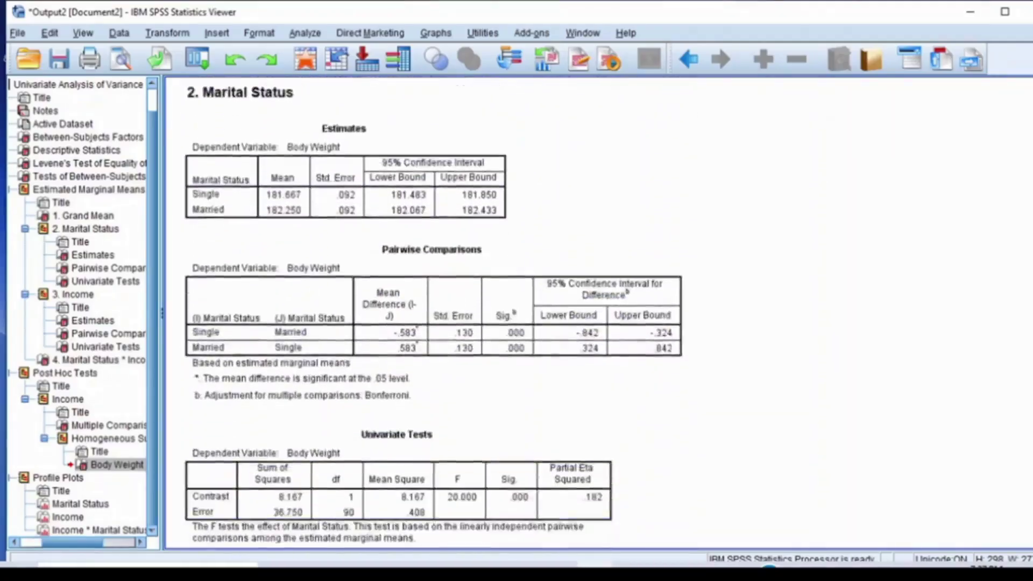
scroll(441, 312, "down", 20)
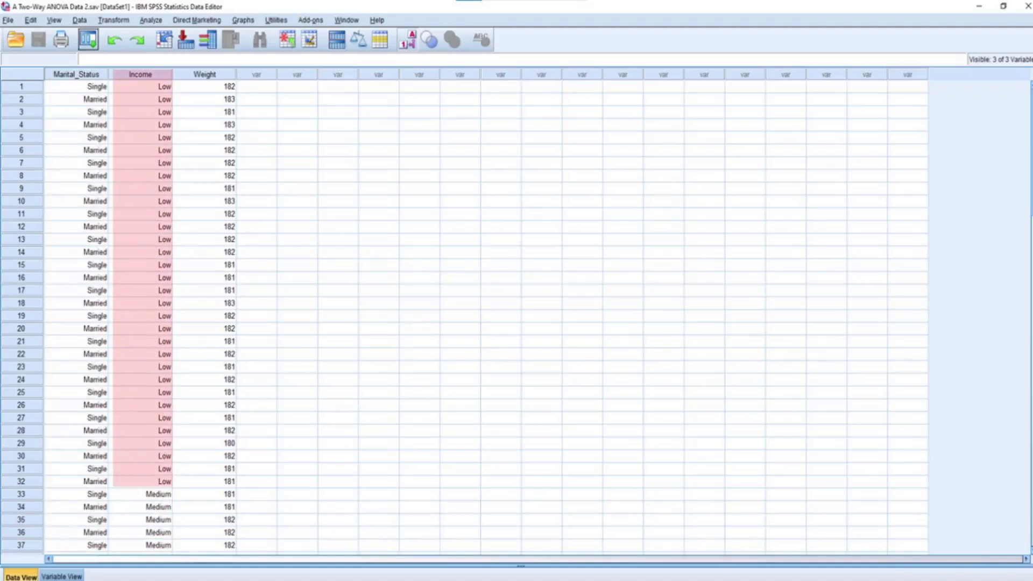
Review the Marital_Status, Income and Weight values across all cases of the dataset, returning to the first case.
key("Page_Down")
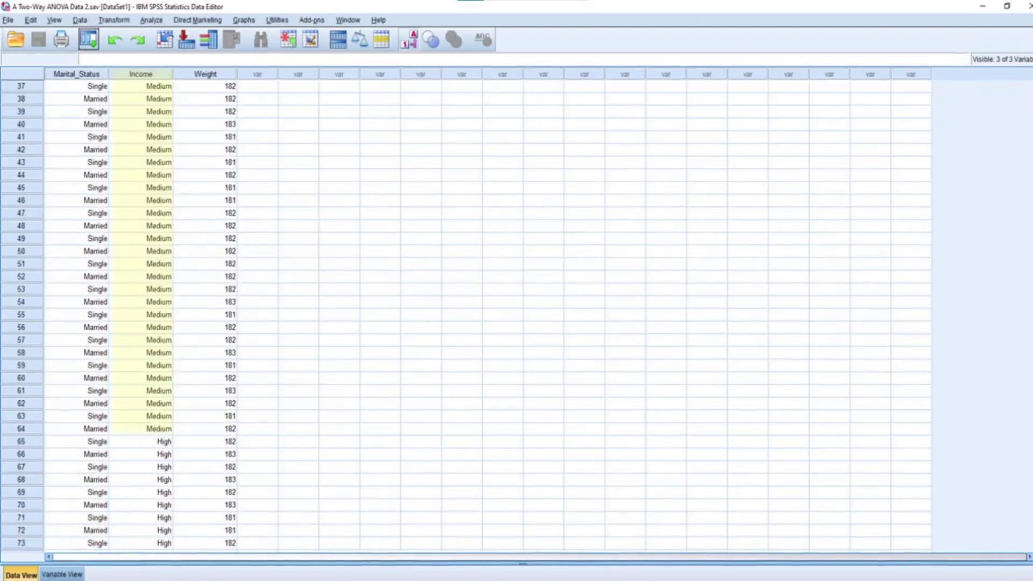
key("Page_Down")
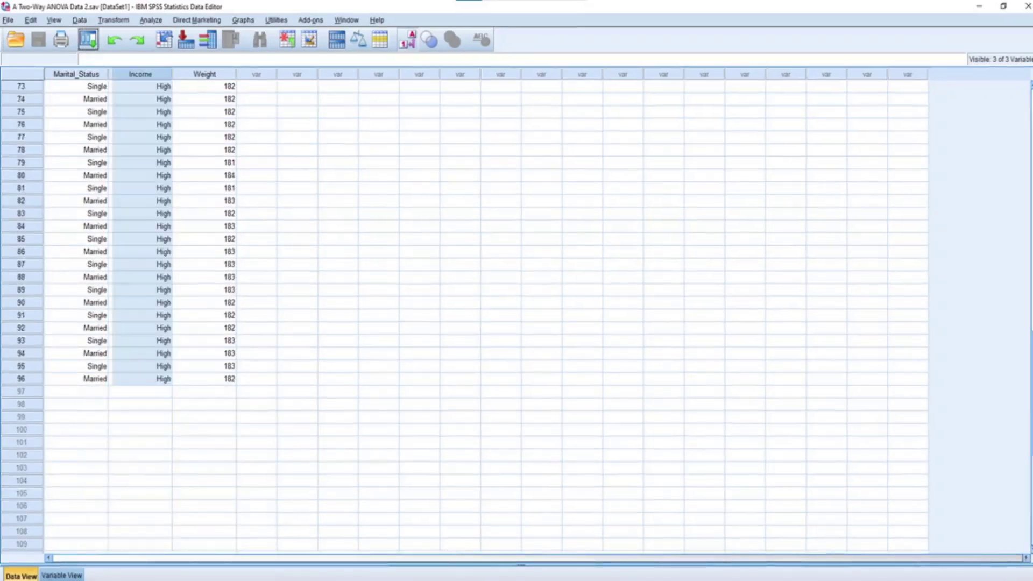
key("ctrl+Home")
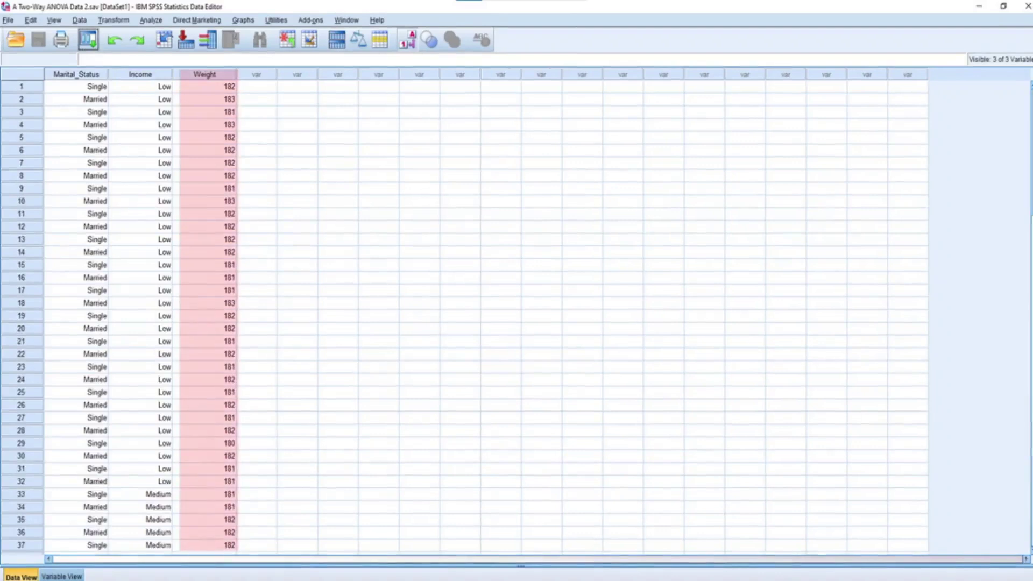
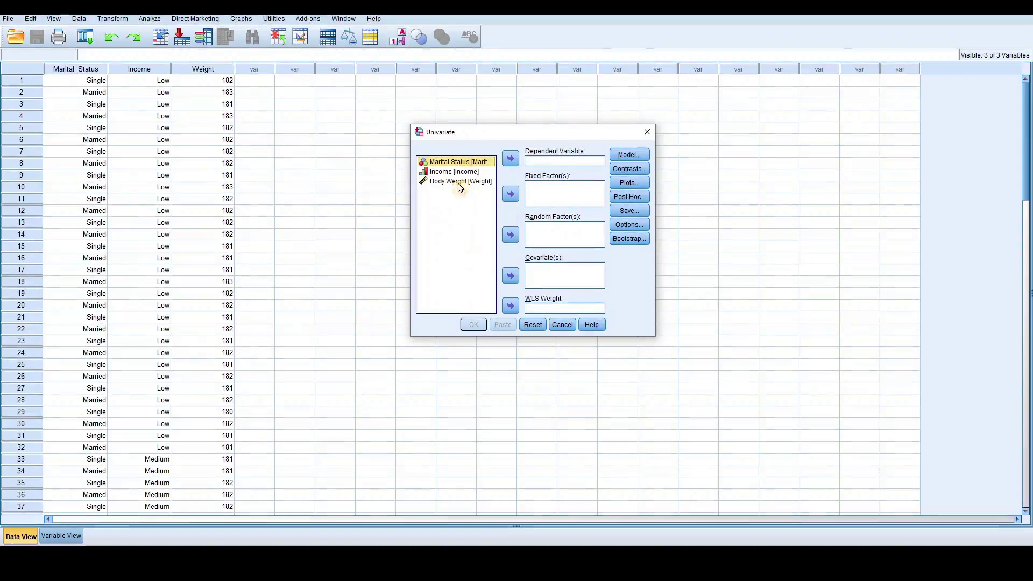
Assign Body Weight as the dependent variable and Marital Status and Income as fixed factors of the univariate analysis.
left_click(462, 183)
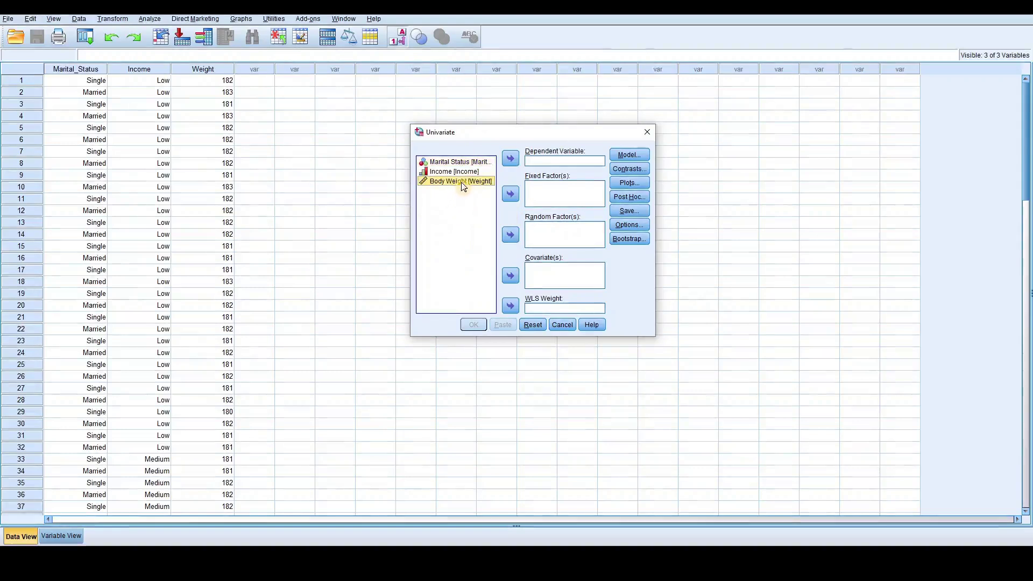
left_click(511, 160)
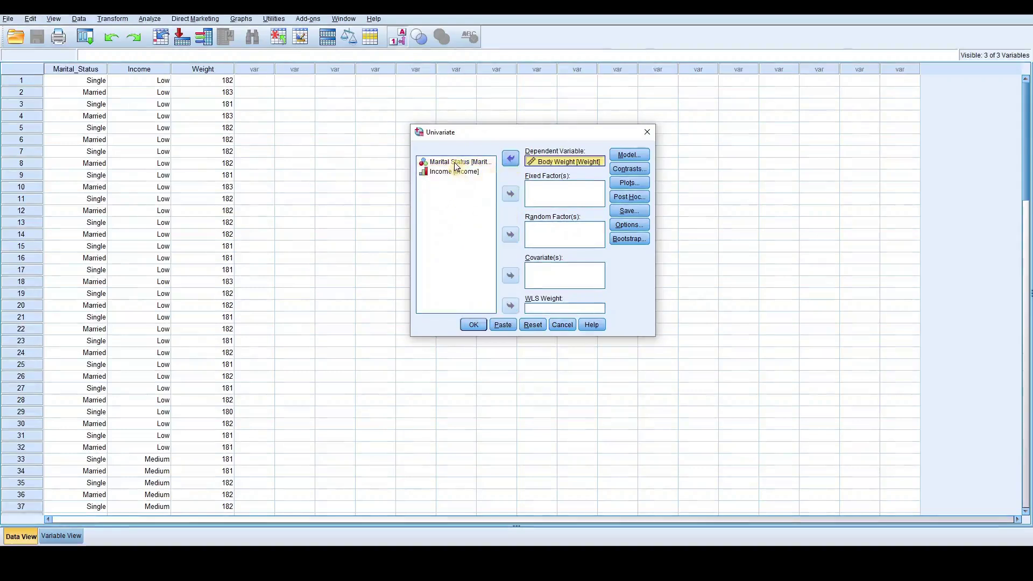
left_click(455, 163)
left_click(452, 173, "shift")
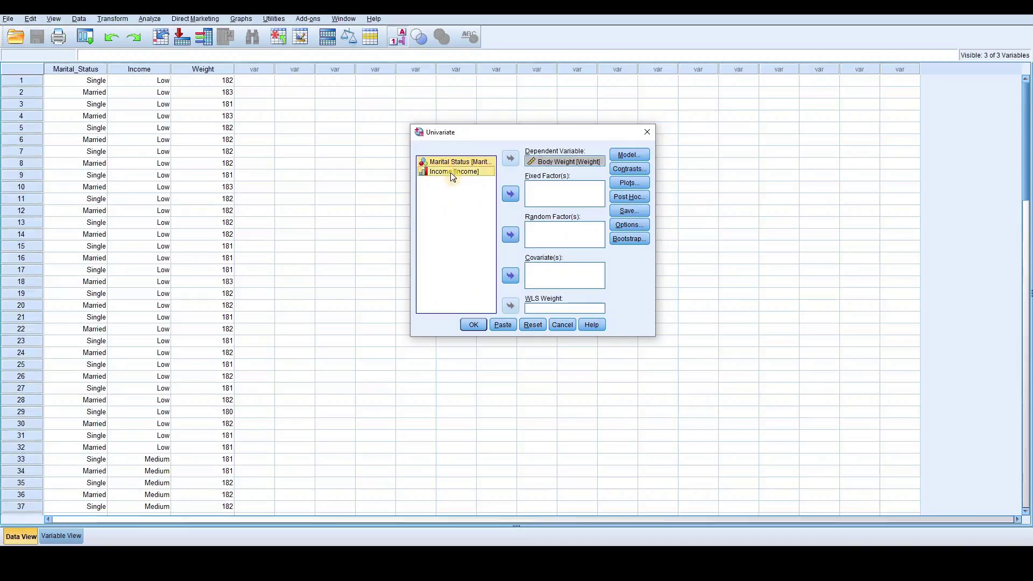
left_click(512, 196)
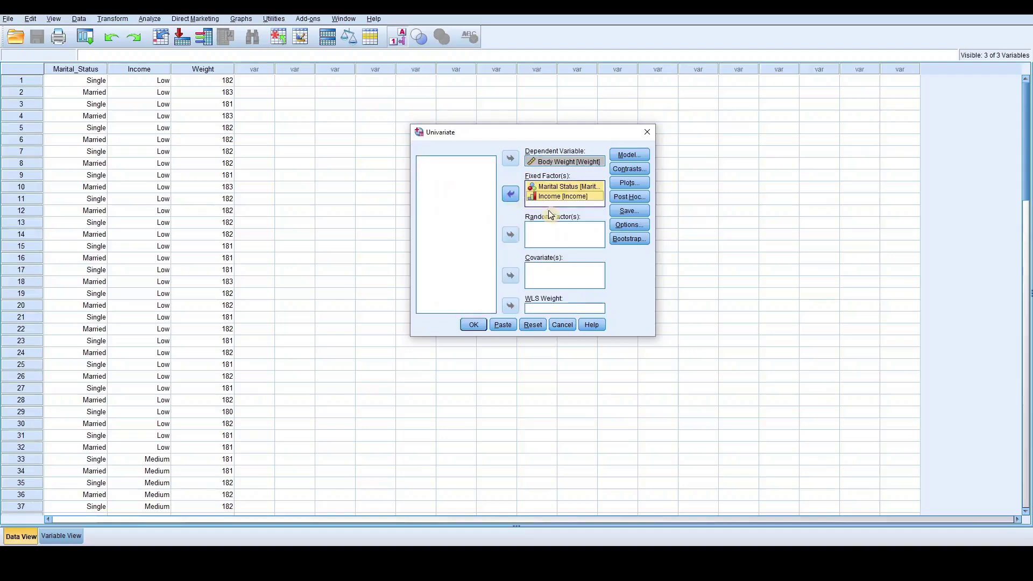
Specify a full factorial model using Type III sum of squares with the intercept included.
left_click(629, 156)
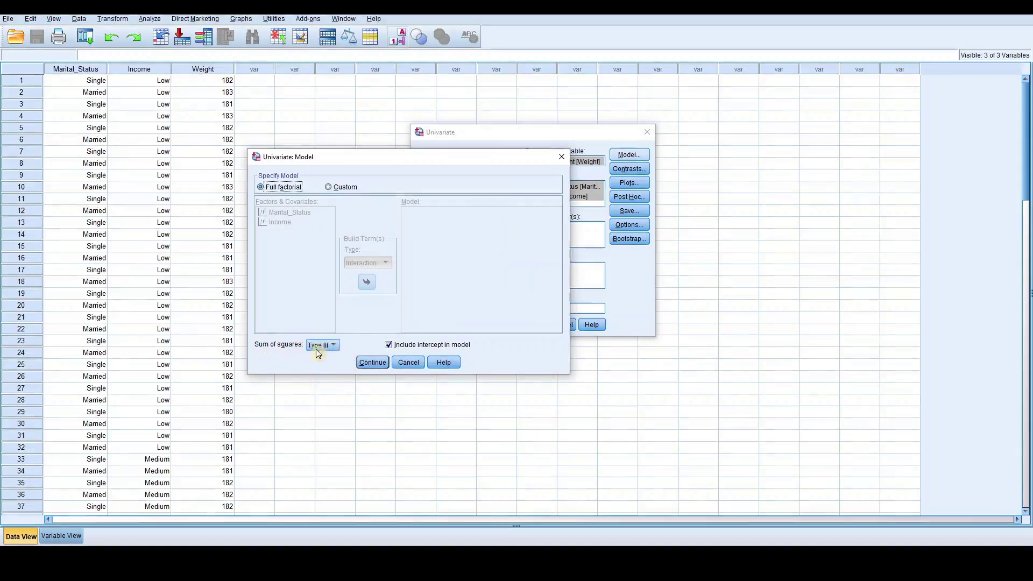
left_click(334, 346)
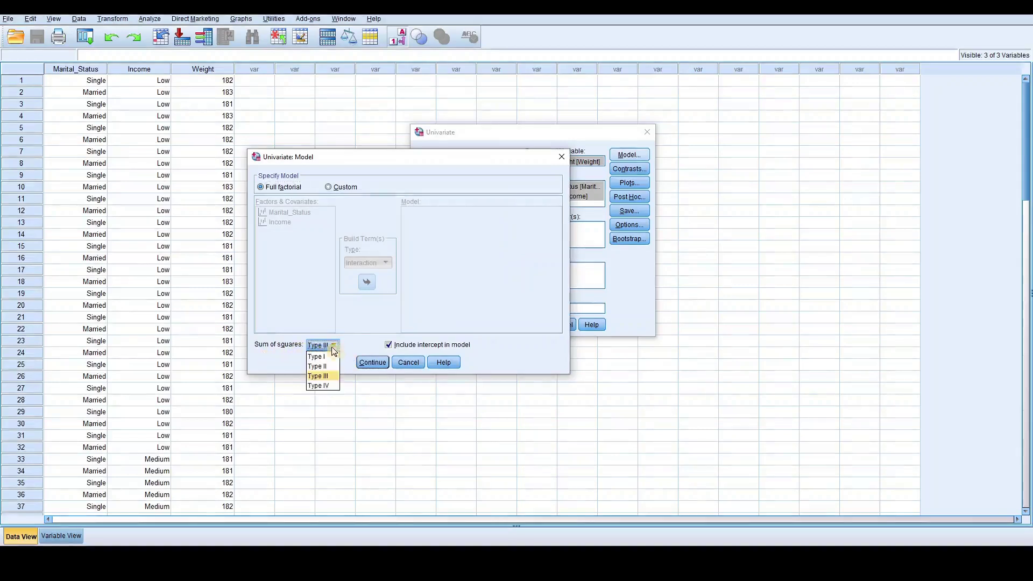
left_click(320, 376)
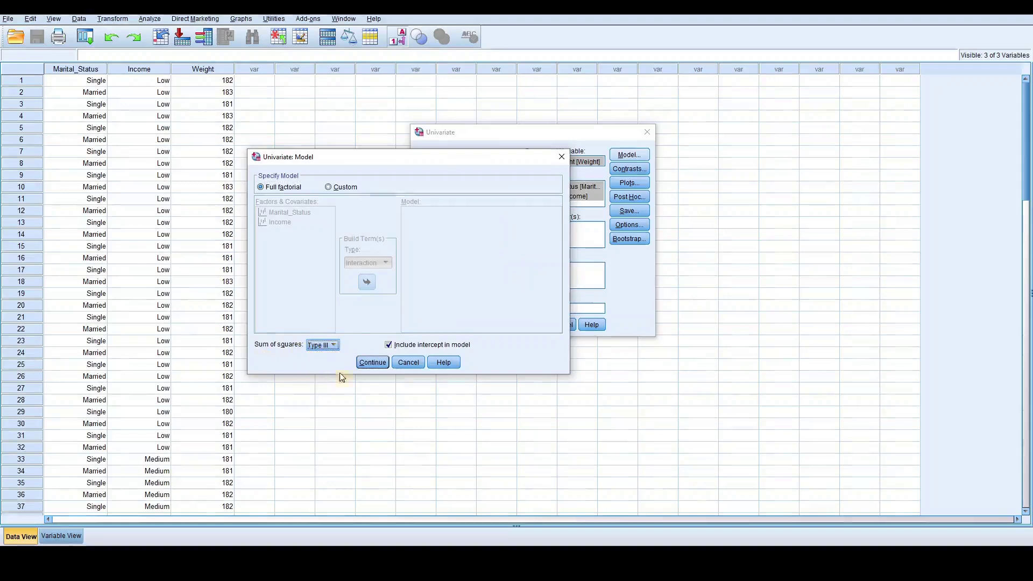
left_click(373, 362)
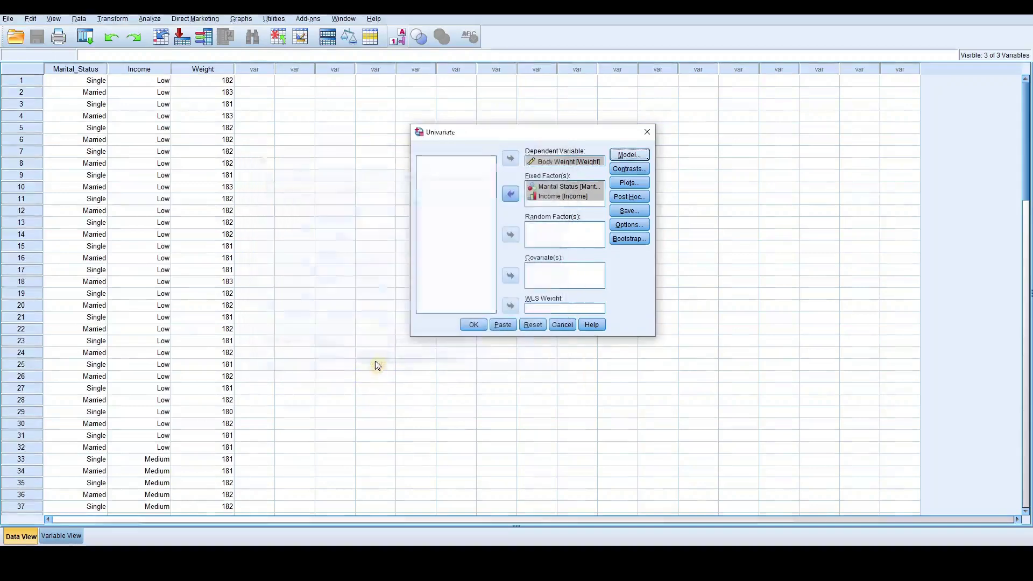
Keep the contrast for the Marital_Status factor at None and accept the contrast settings.
left_click(629, 168)
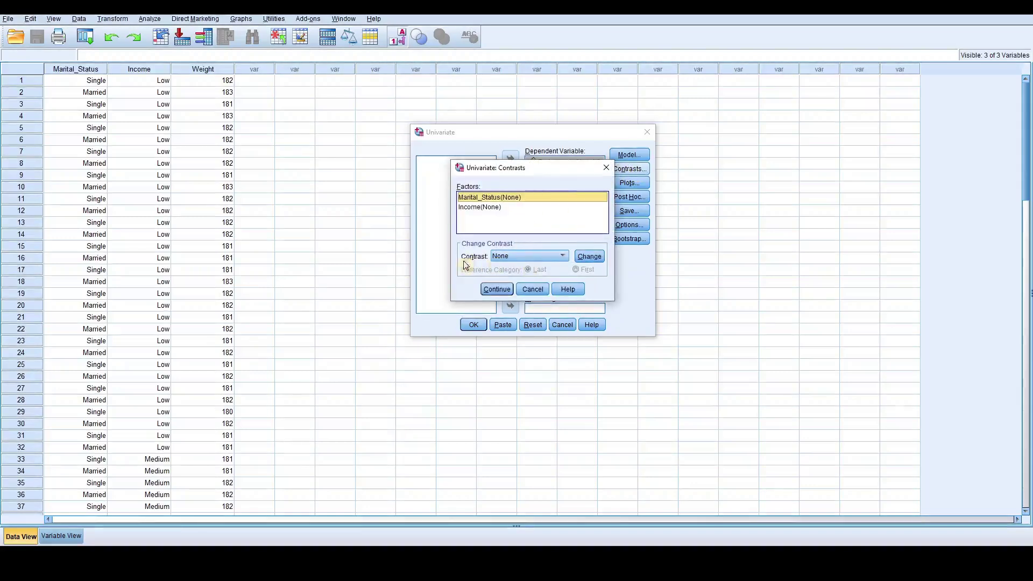
left_click(549, 256)
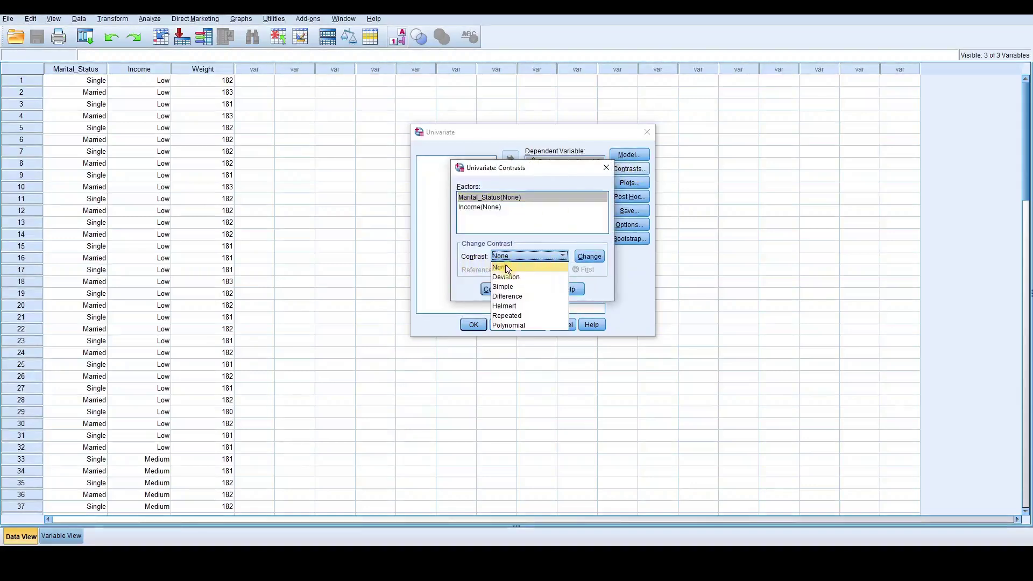
left_click(502, 263)
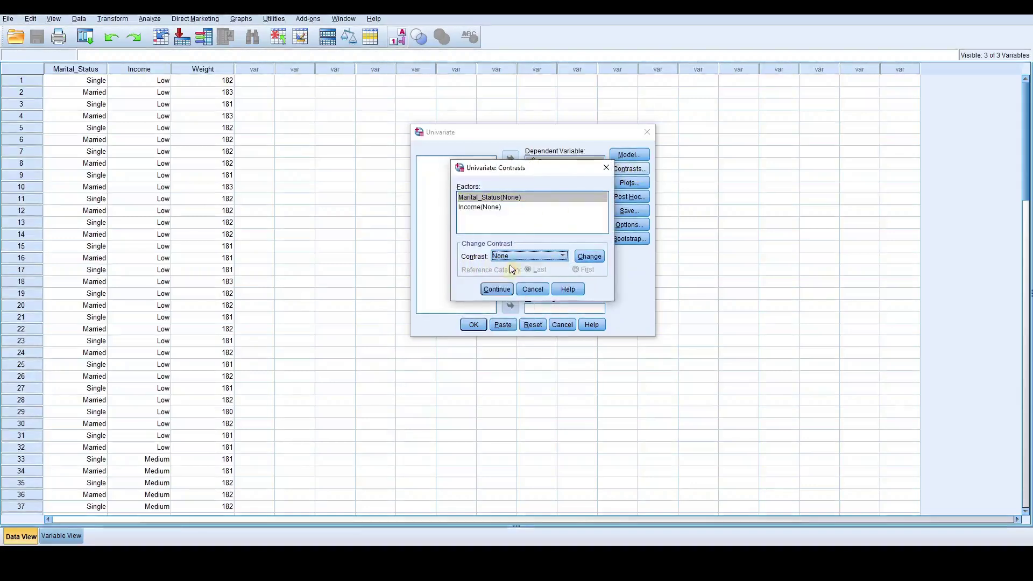
left_click(495, 290)
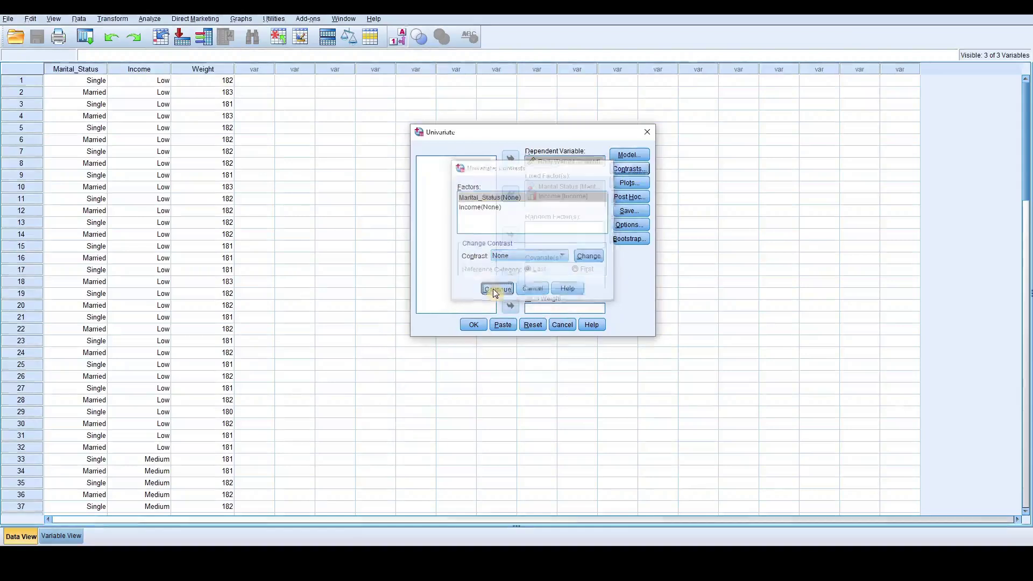
Add two profile plots, one with Marital_Status and one with Income on the horizontal axis.
left_click(624, 183)
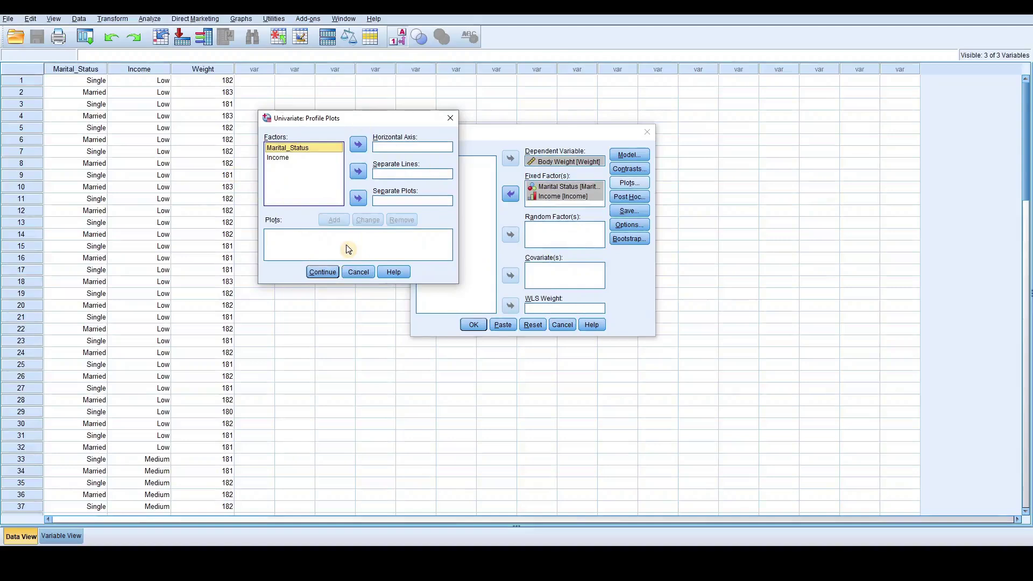
left_click(309, 149)
left_click(358, 145)
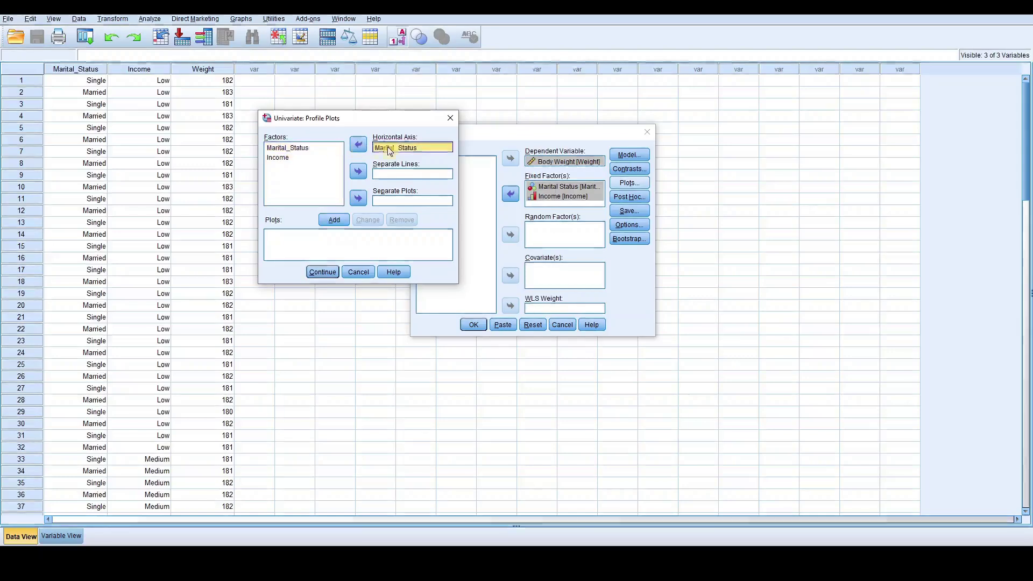
left_click(334, 221)
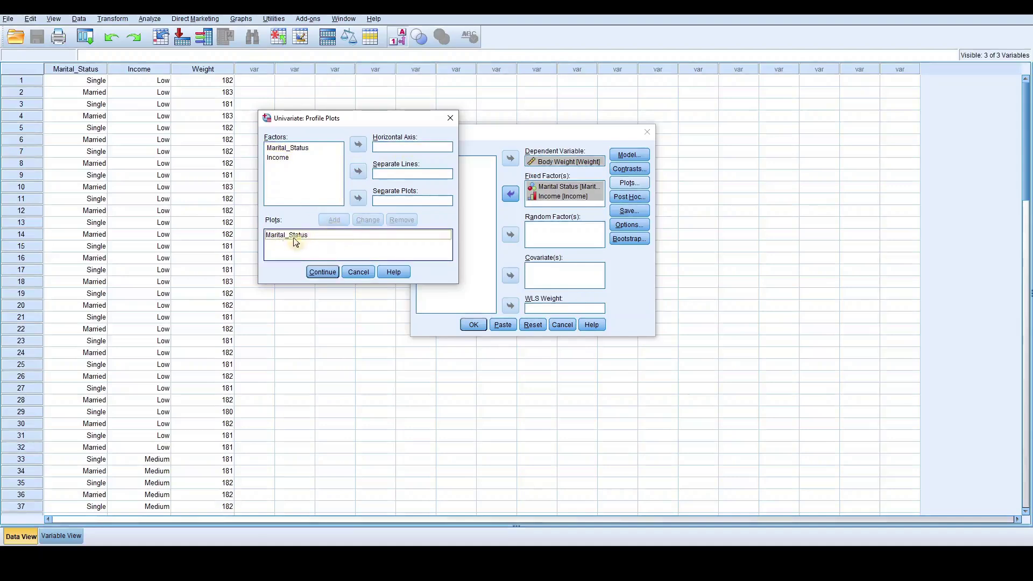
left_click(280, 159)
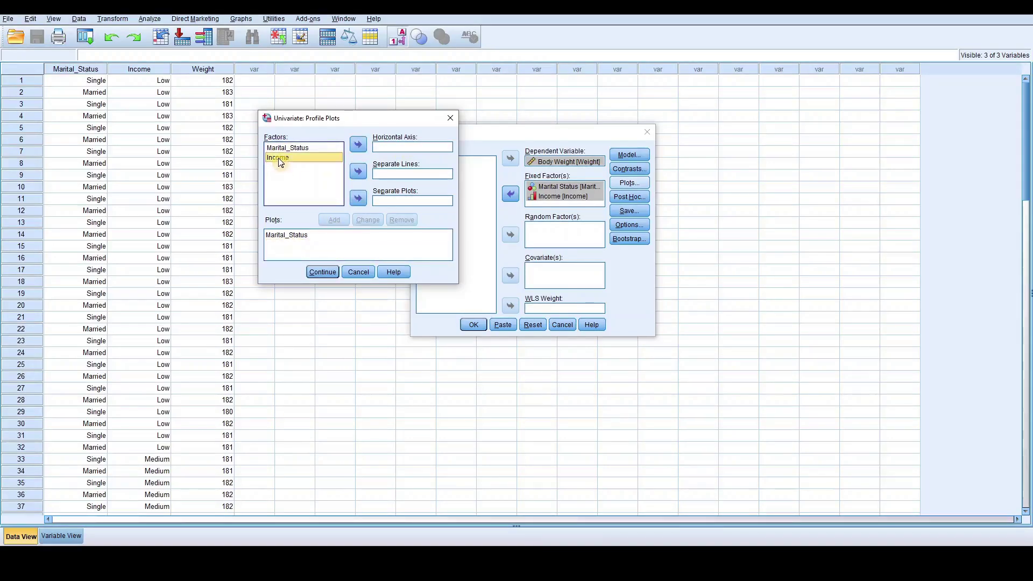
left_click(358, 144)
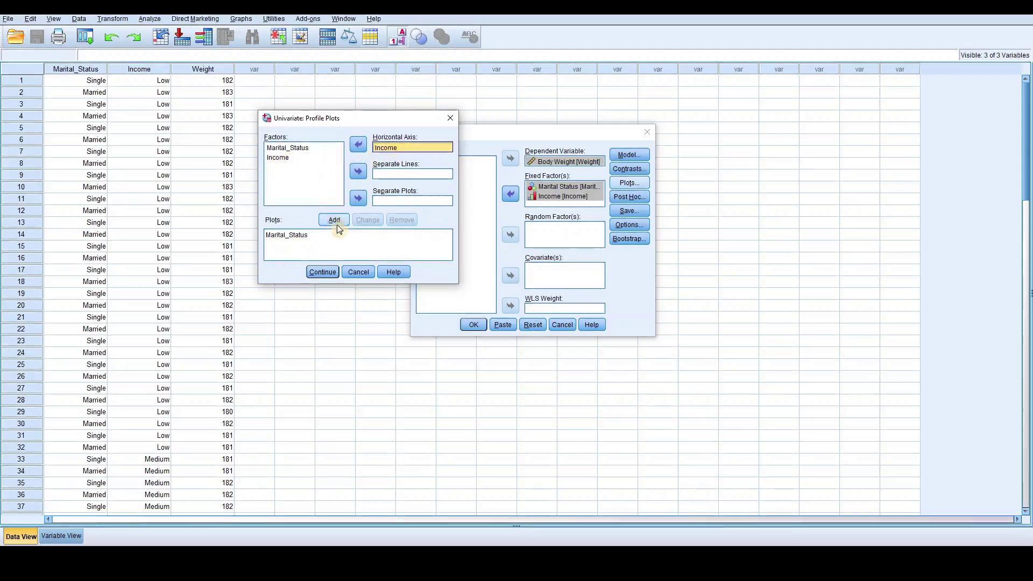
left_click(336, 220)
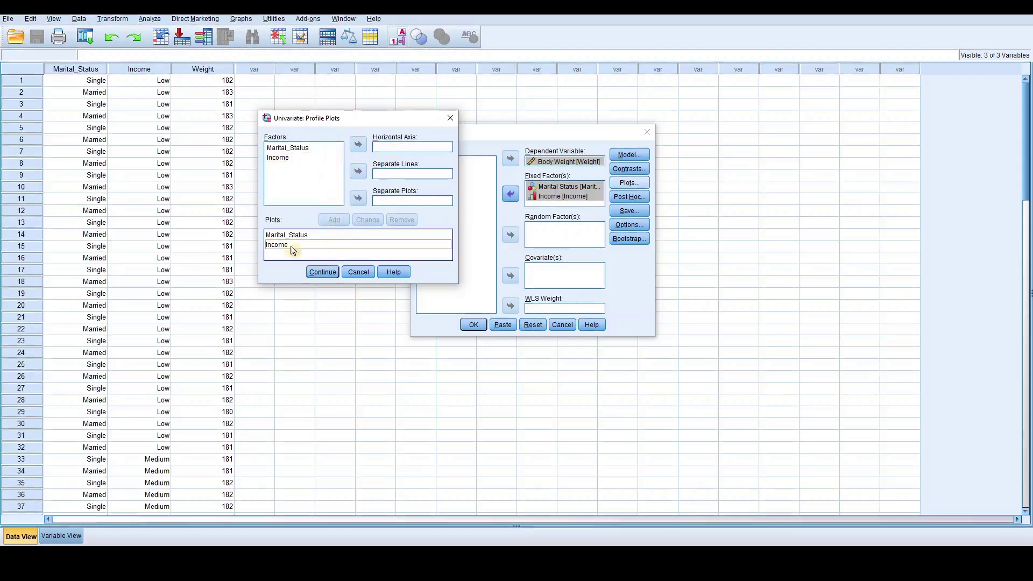
Add an Income*Marital_Status profile plot with Income on the horizontal axis and Marital_Status as separate lines, and accept the plots.
left_click(279, 246)
left_click(278, 157)
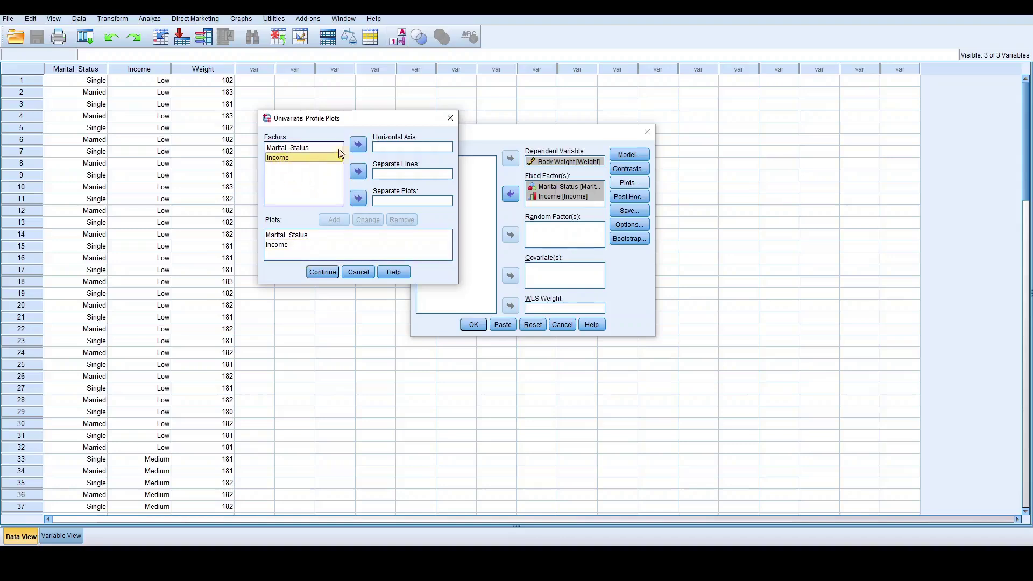
left_click(360, 145)
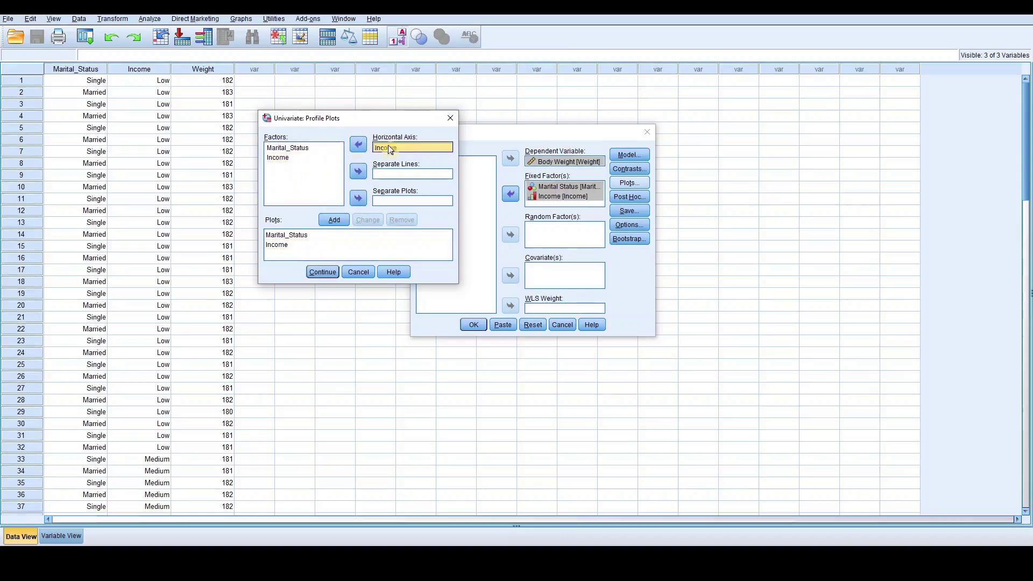
left_click(290, 148)
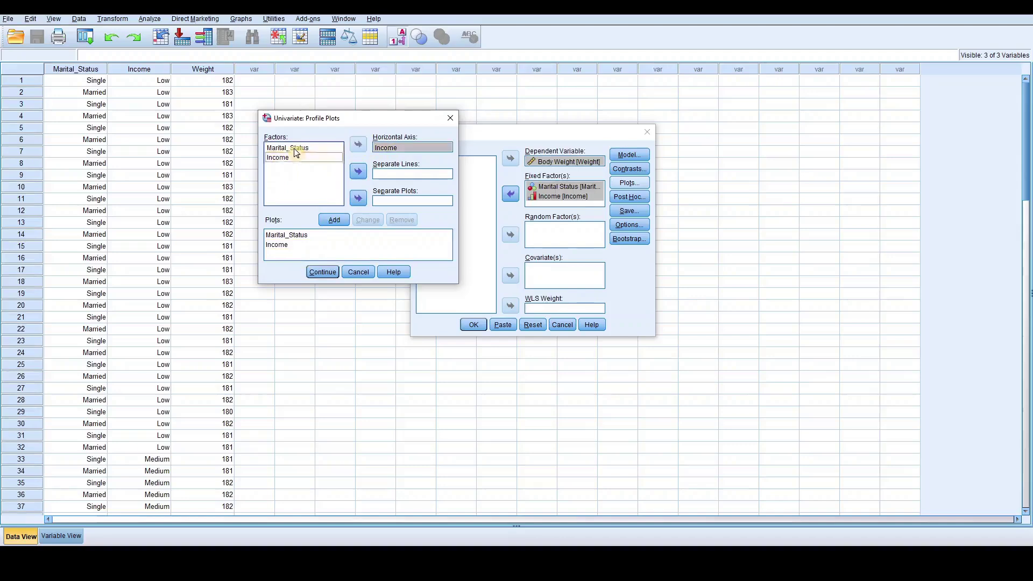
left_click(358, 171)
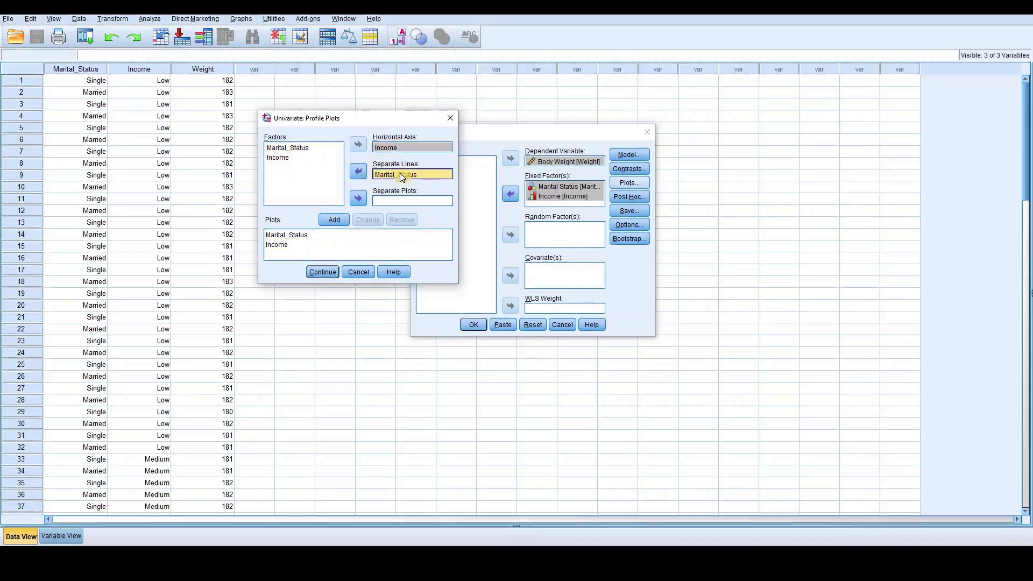
left_click(351, 253)
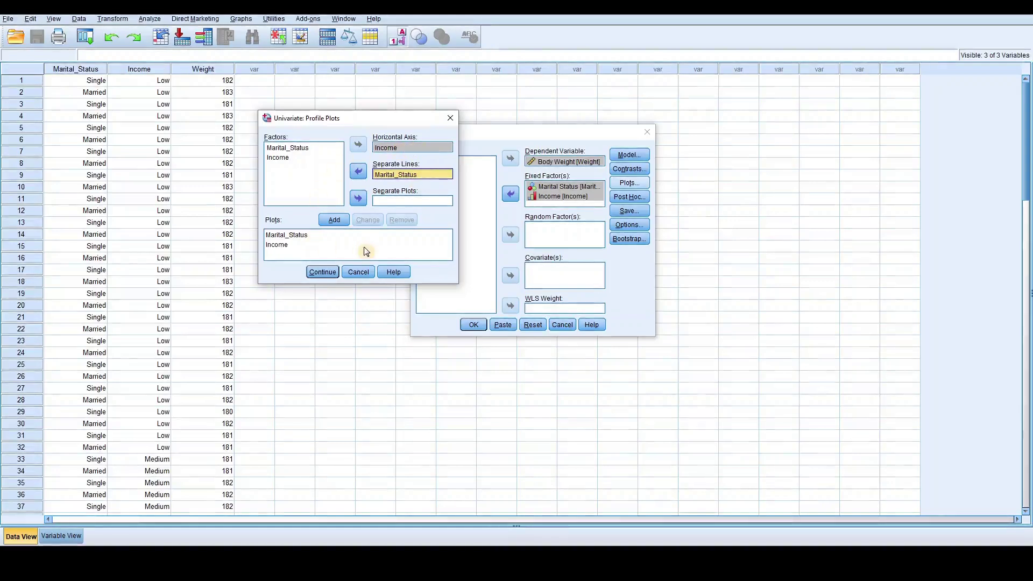
left_click(335, 219)
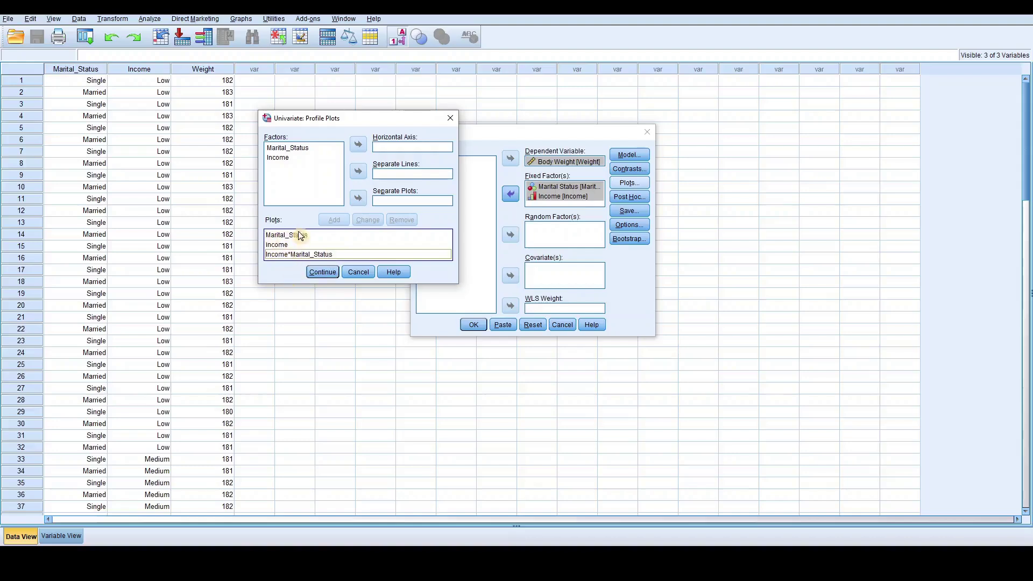
left_click(325, 272)
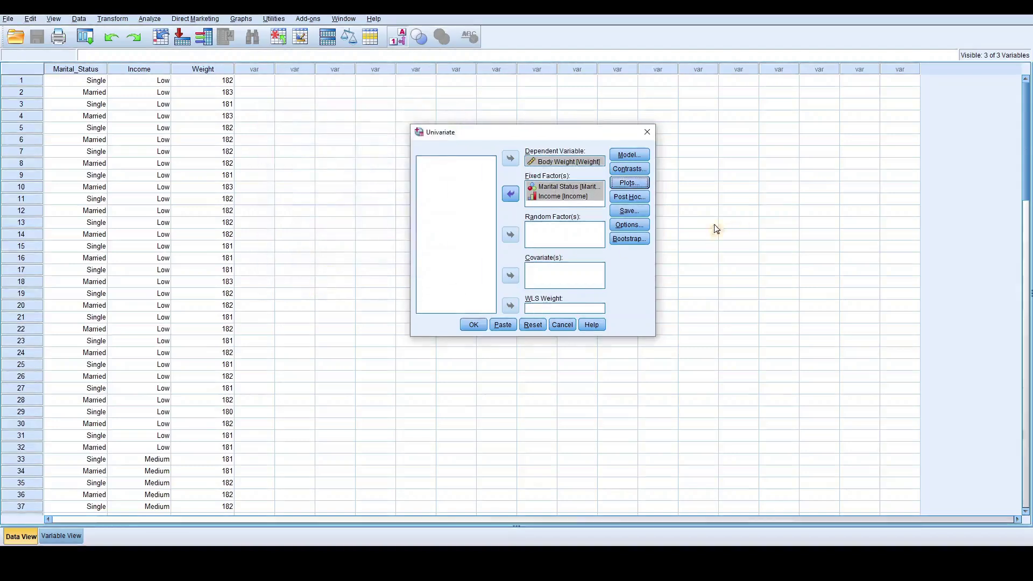
Request a Tukey post hoc test for the Income factor, and look over the options for saving predicted values and residuals.
left_click(630, 198)
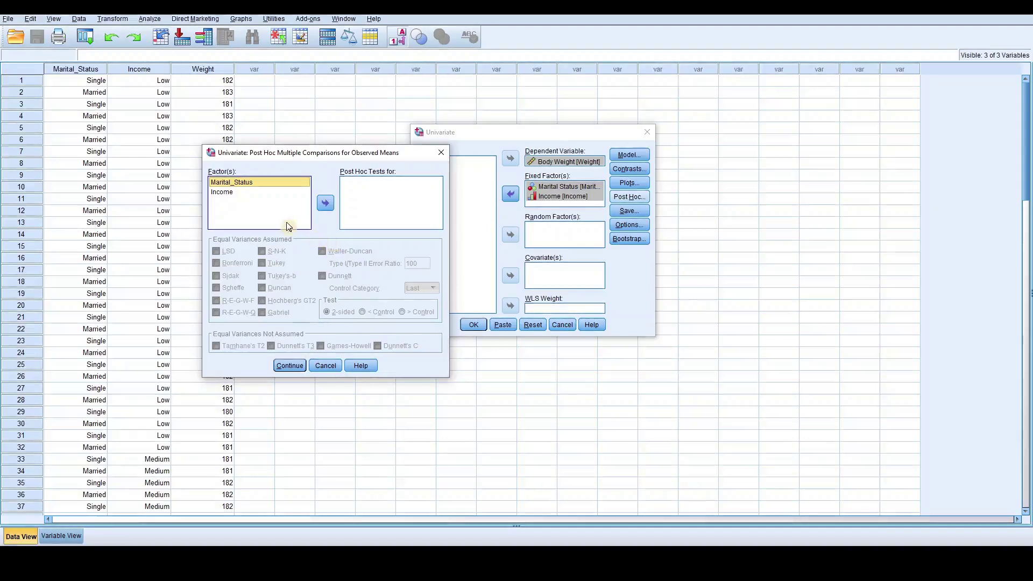
left_click(220, 197)
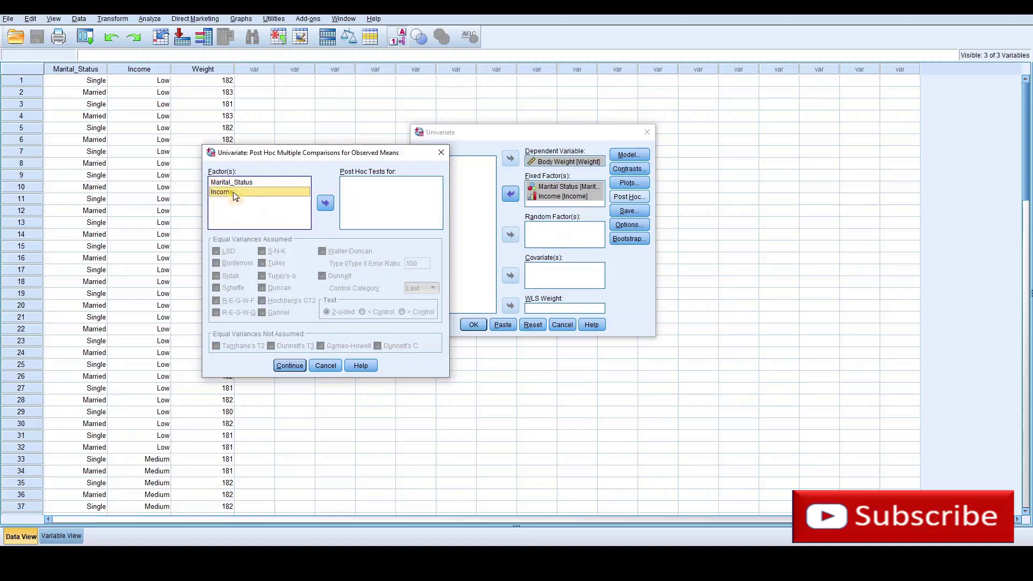
left_click(325, 204)
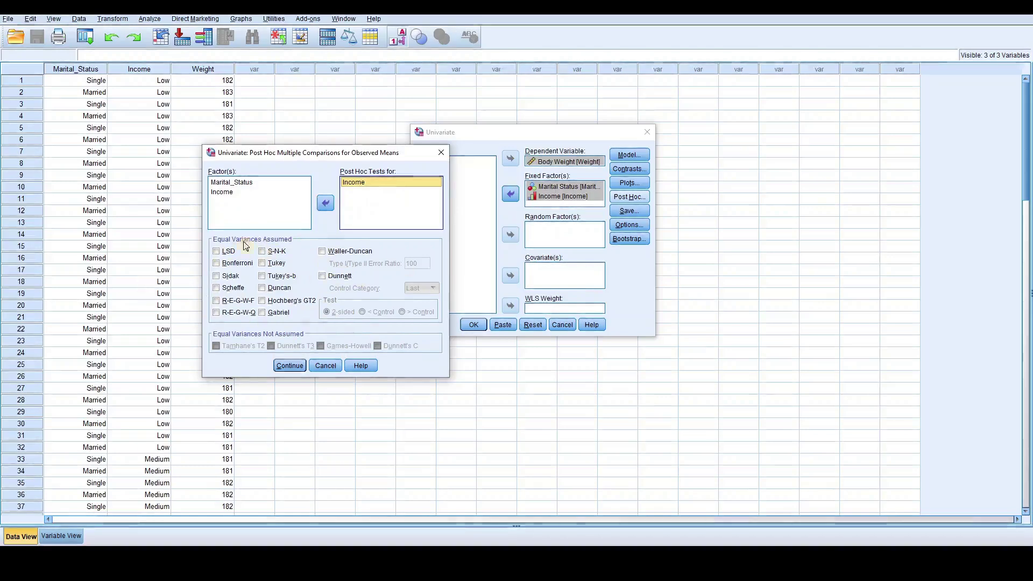
left_click(268, 267)
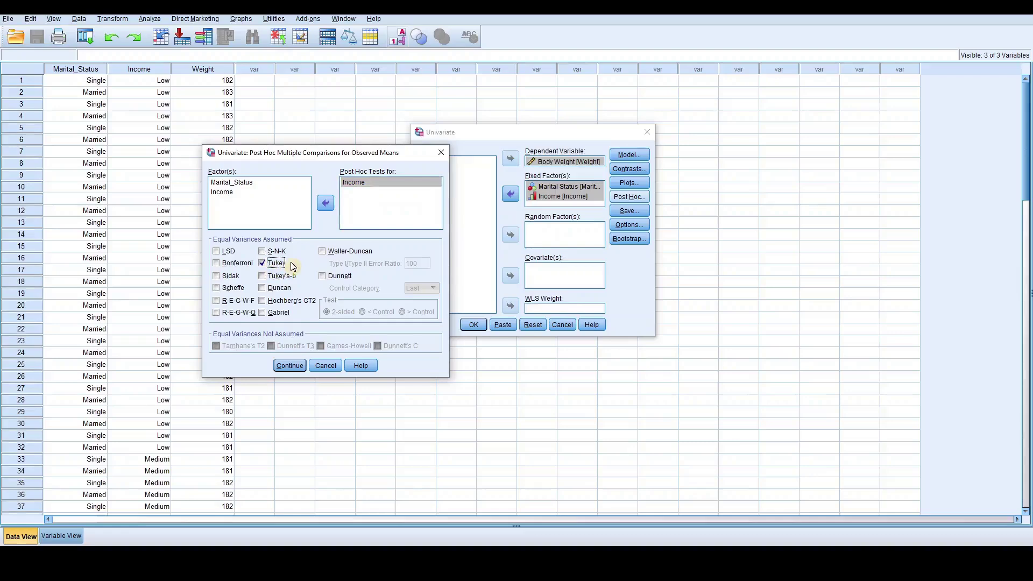
left_click(280, 368)
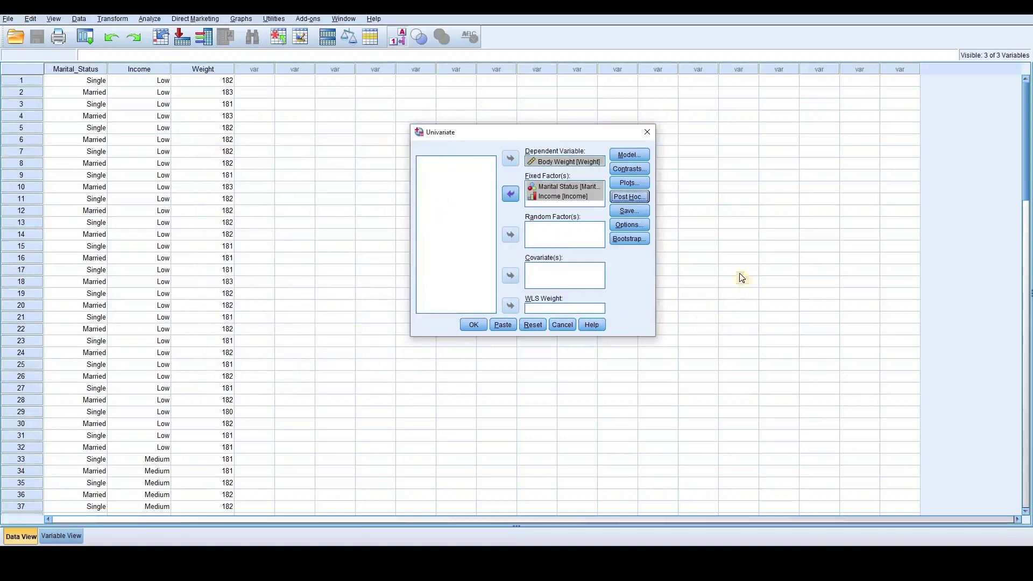
left_click(629, 211)
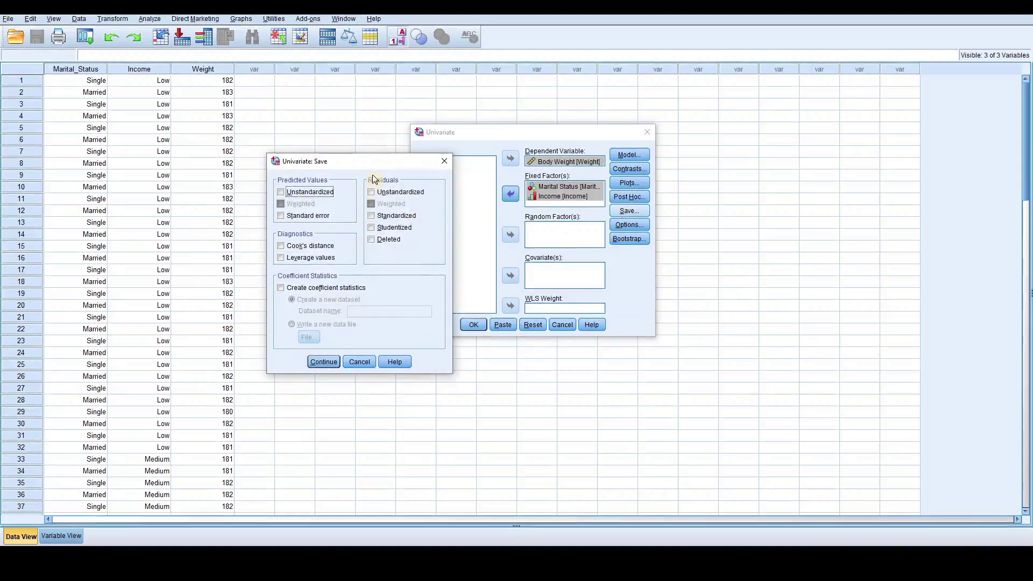
left_click(359, 362)
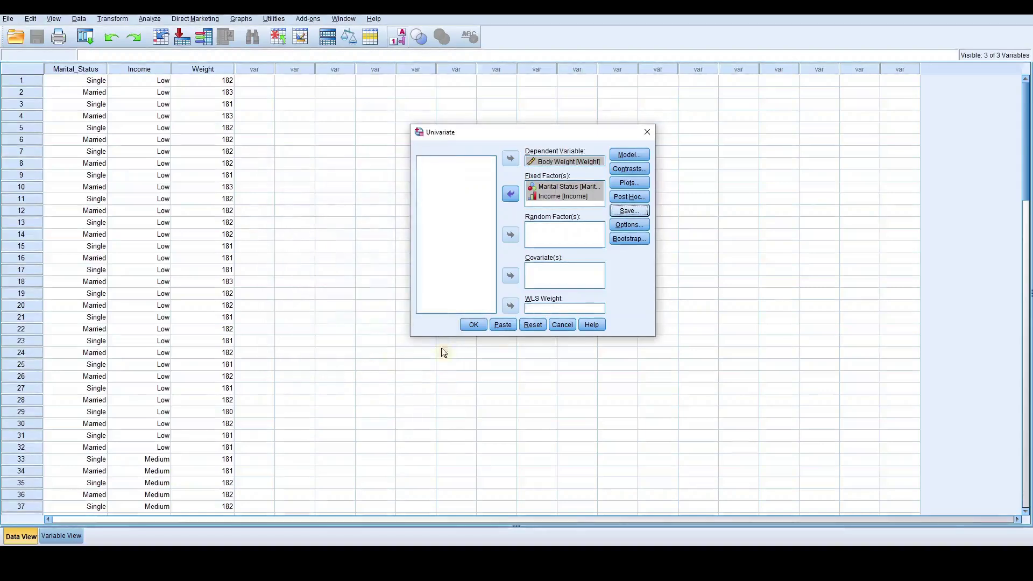
Display estimated marginal means for (OVERALL), Marital_Status, Income and Marital_Status*Income, comparing main effects with the Bonferroni adjustment.
left_click(638, 226)
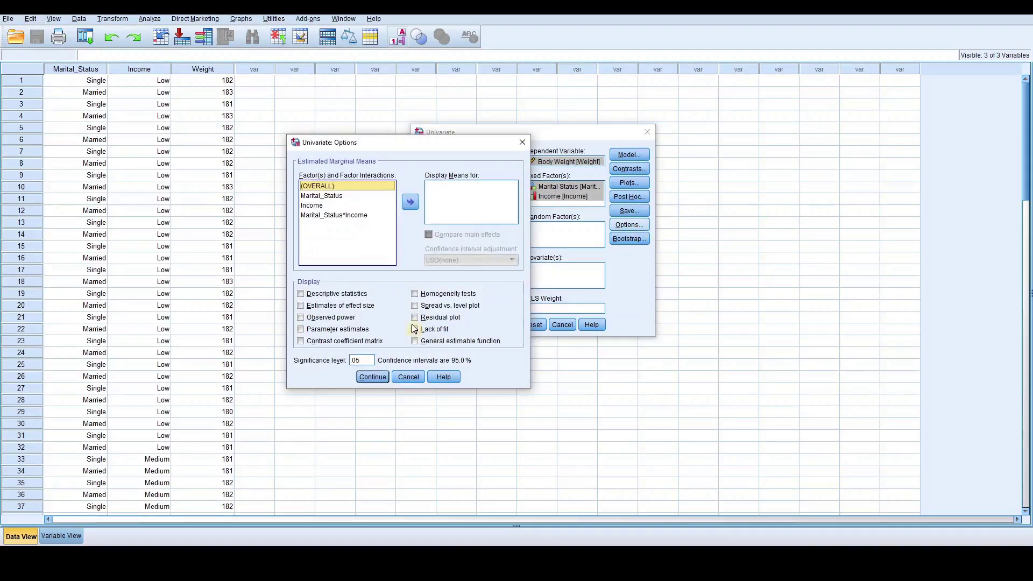
left_click(343, 216, "shift")
left_click(410, 203)
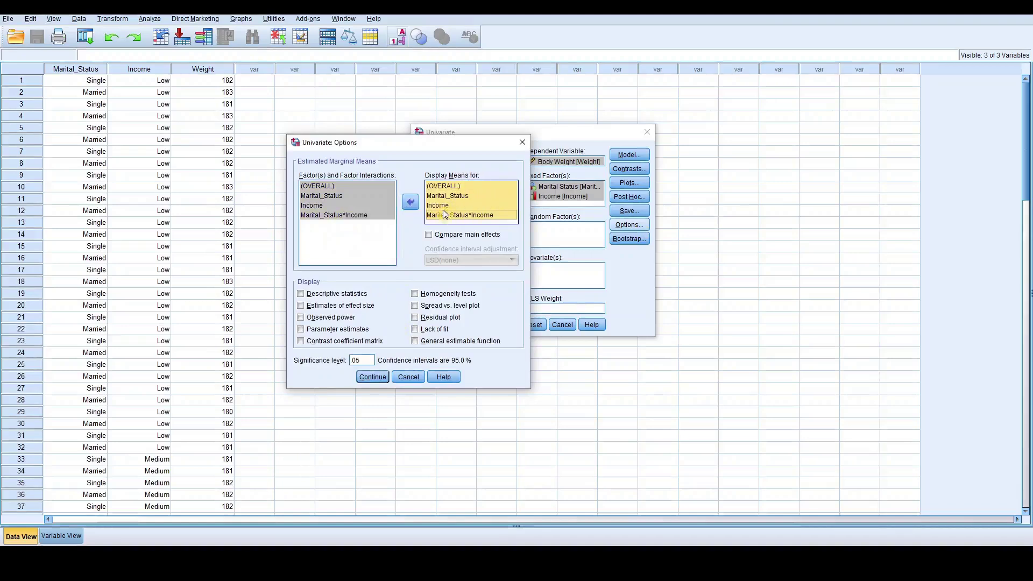
left_click(431, 235)
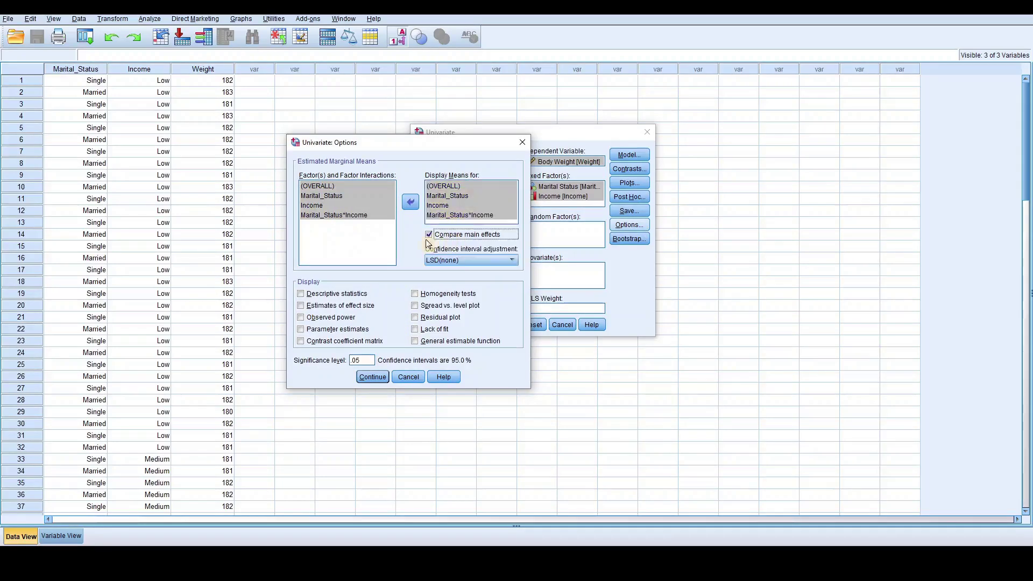
left_click(505, 261)
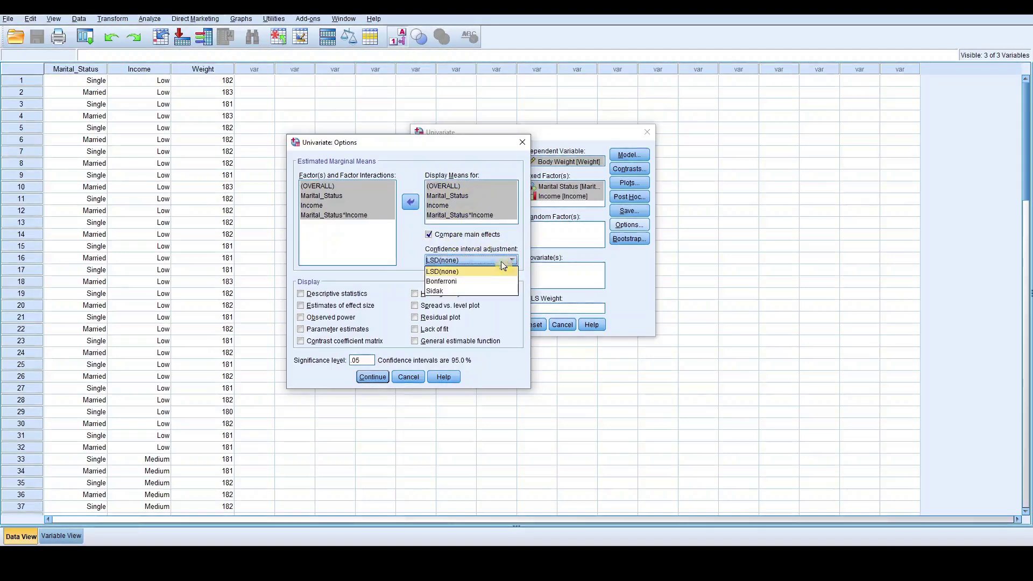
left_click(455, 284)
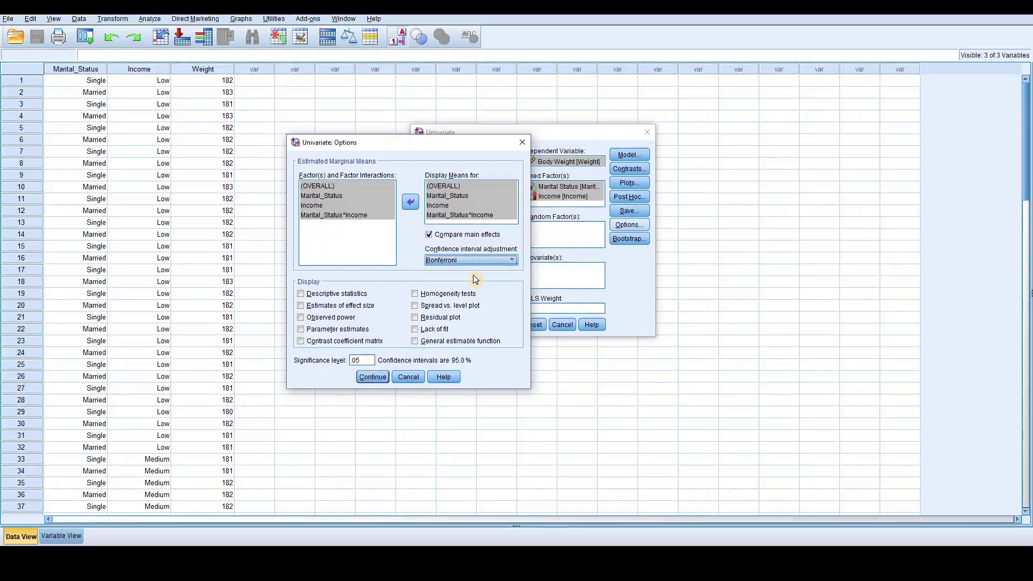
Include descriptive statistics, estimates of effect size and homogeneity tests, keep the significance level at .05, and accept the options.
left_click(316, 294)
left_click(325, 306)
left_click(447, 295)
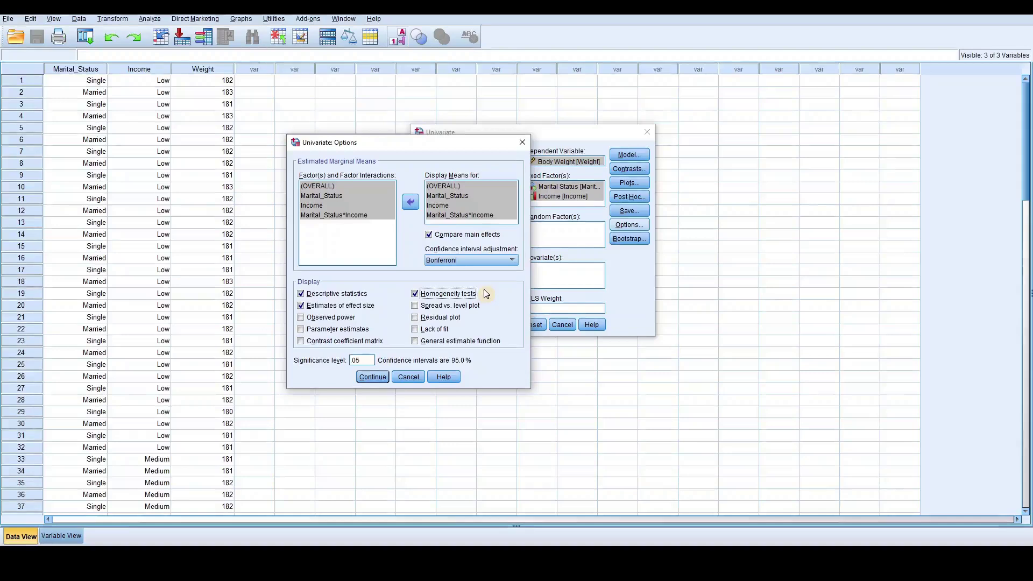
double_click(361, 360)
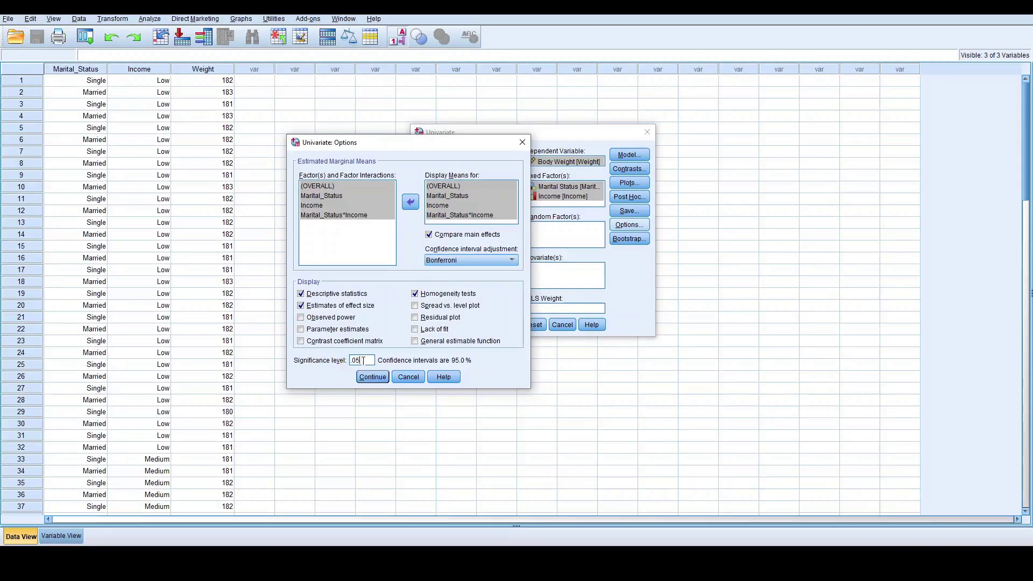
left_click(363, 360)
left_click(378, 378)
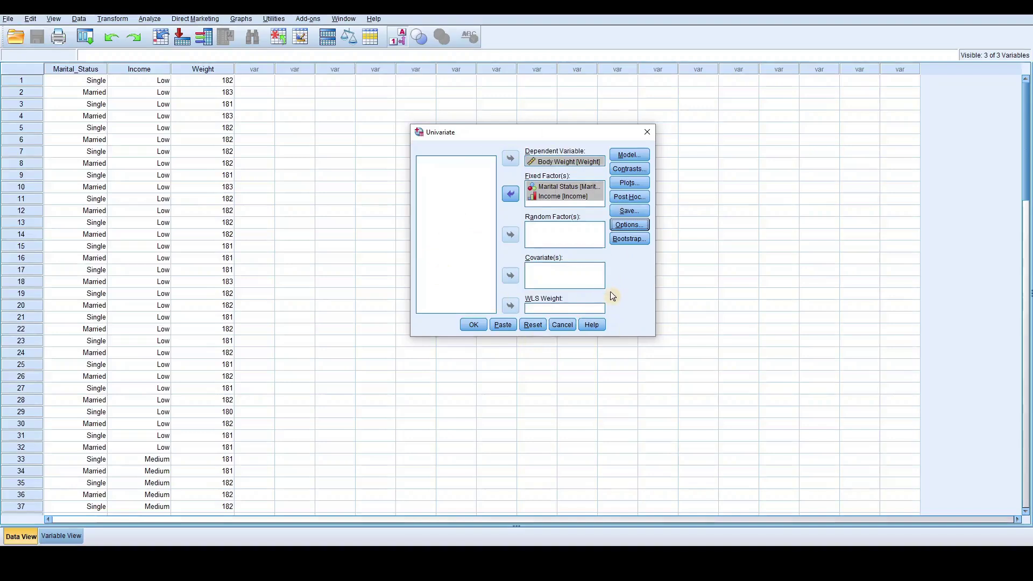
Run the univariate analysis and look through the output from the descriptive statistics to the profile plots.
left_click(474, 326)
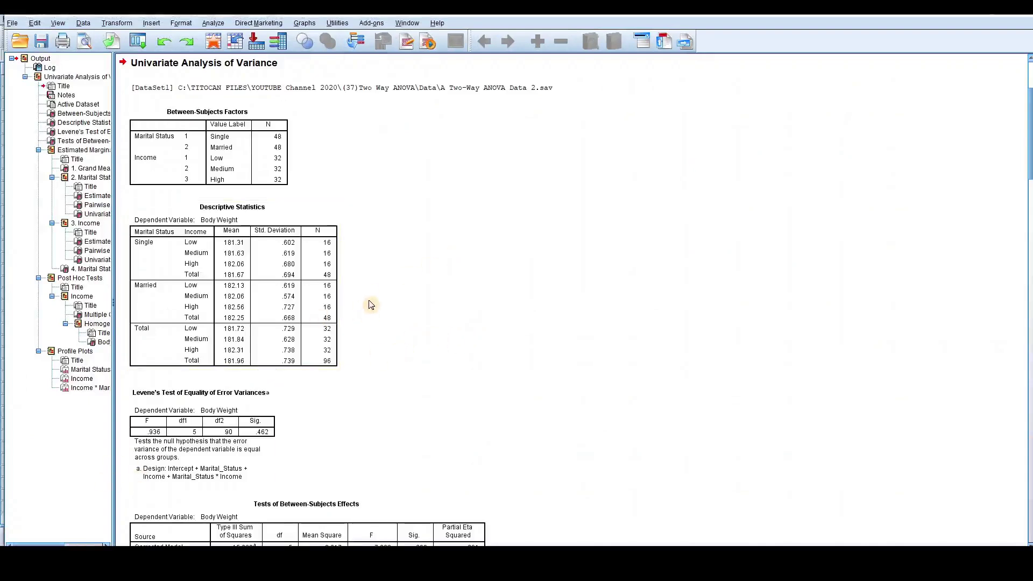
scroll(375, 296, "down", 10)
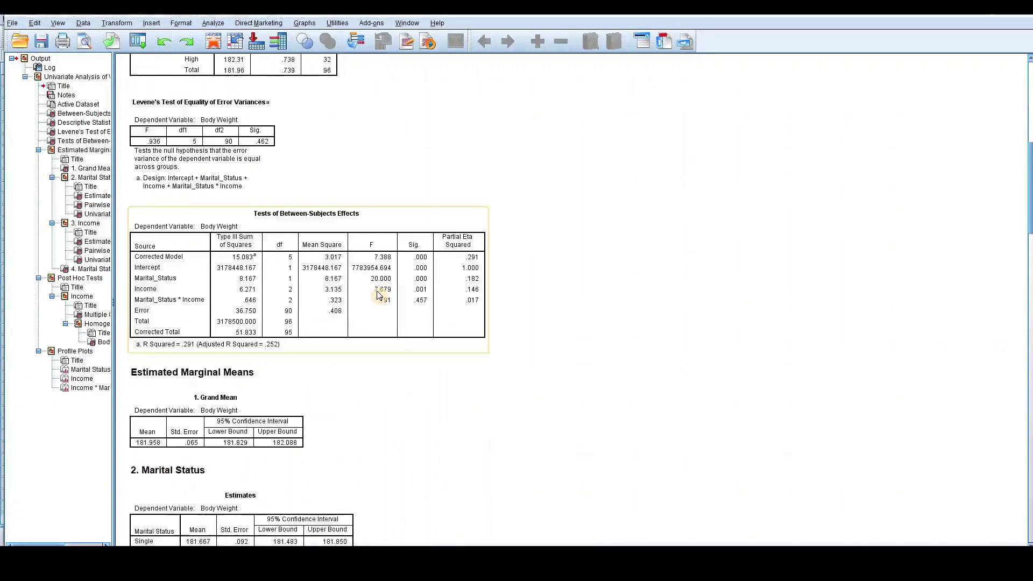
scroll(377, 295, "down", 20)
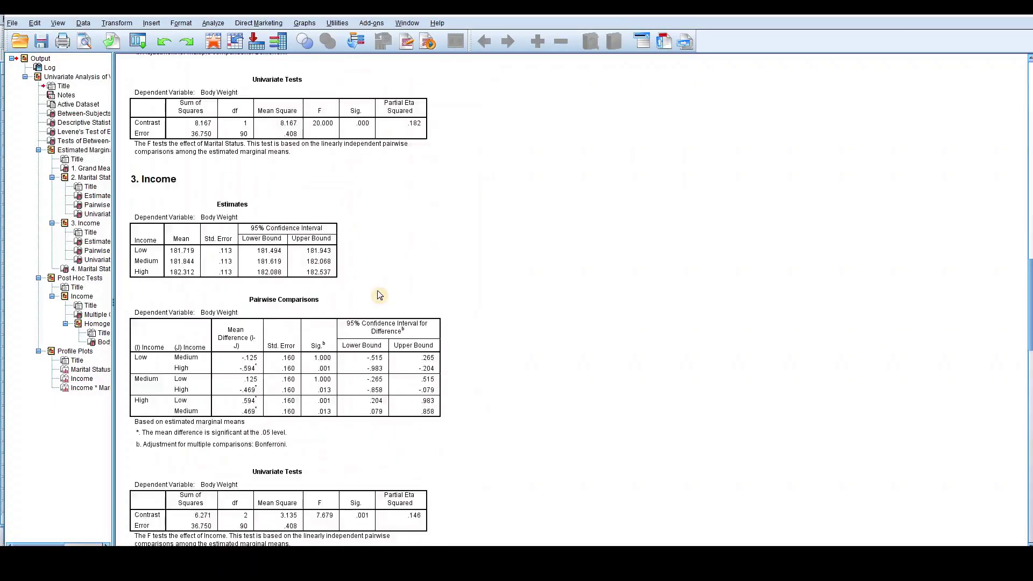
scroll(377, 295, "down", 20)
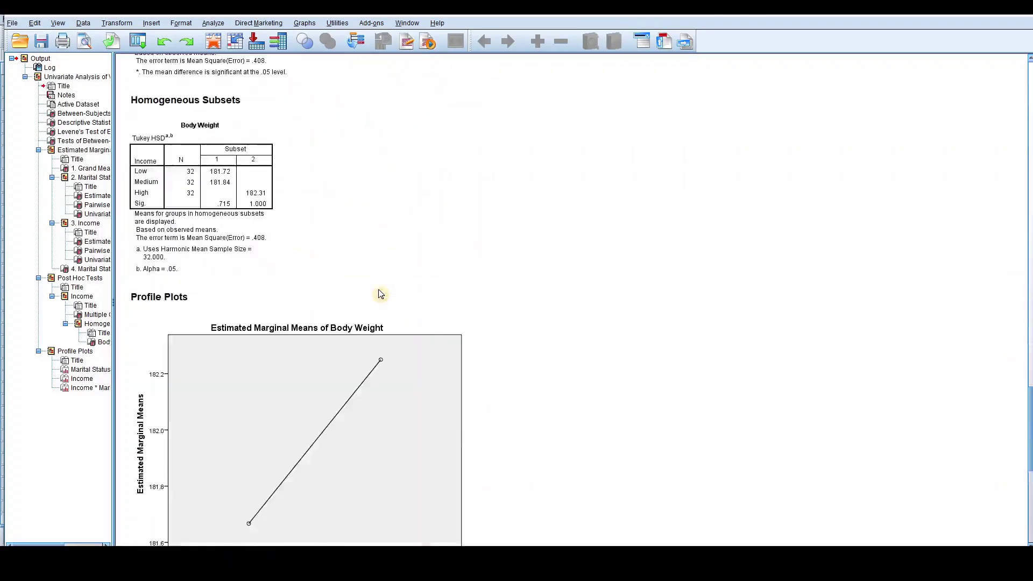
scroll(381, 295, "down", 20)
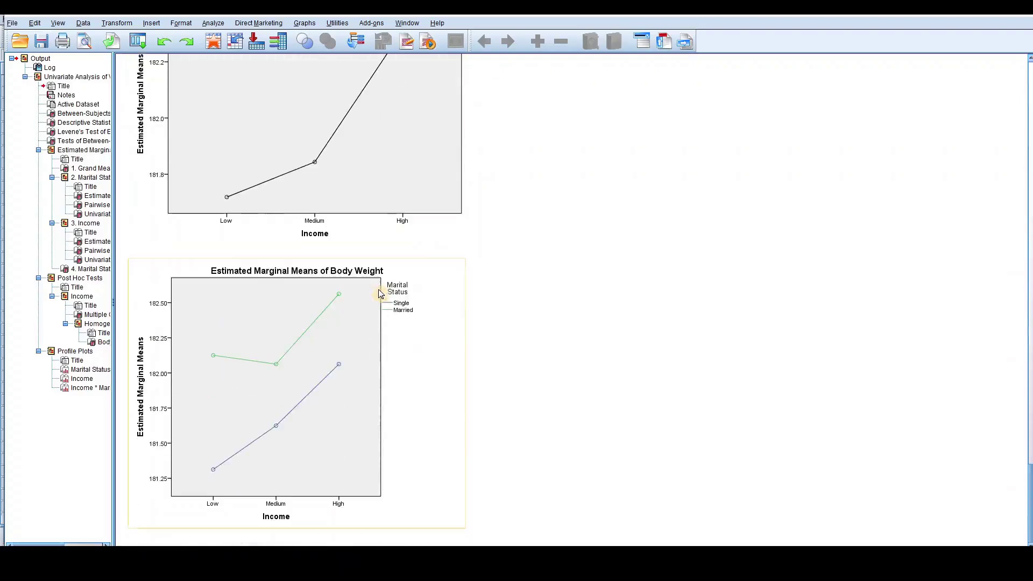
scroll(379, 294, "up", 20)
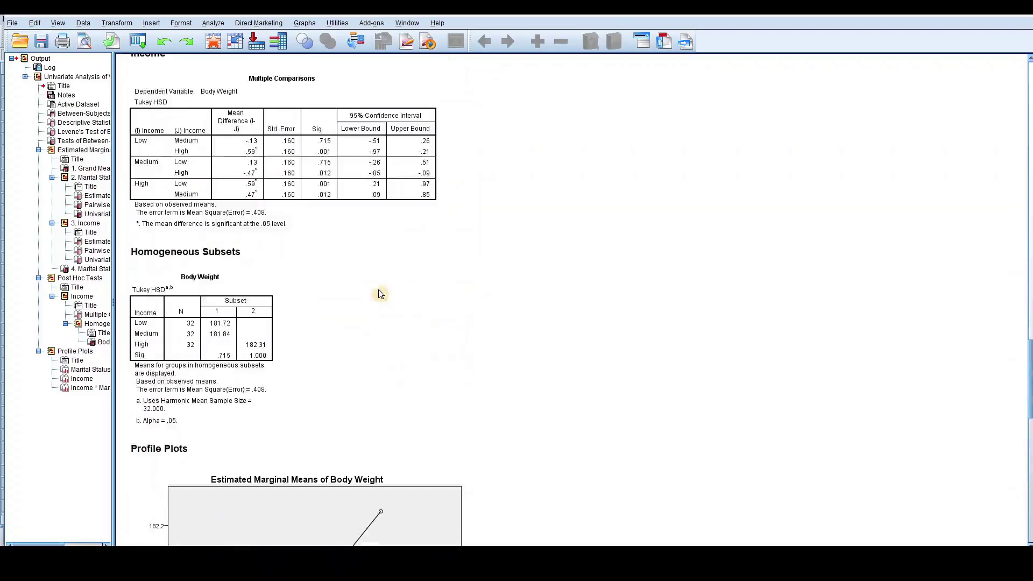